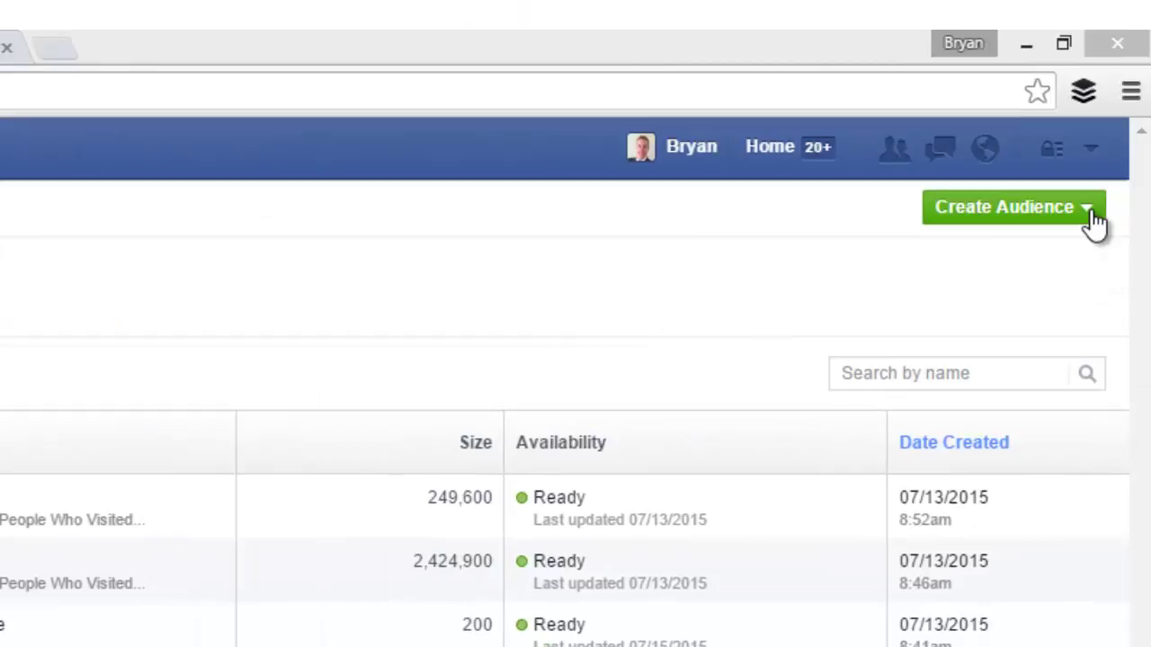
Start a new custom audience based on website traffic
click(1090, 223)
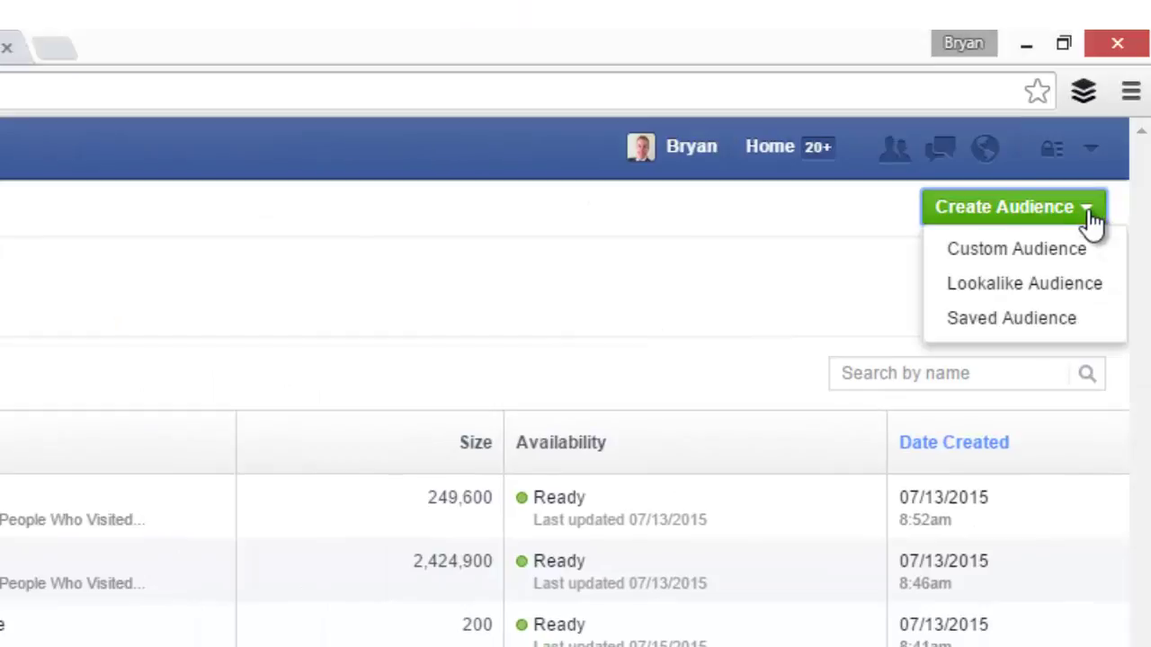
click(1047, 249)
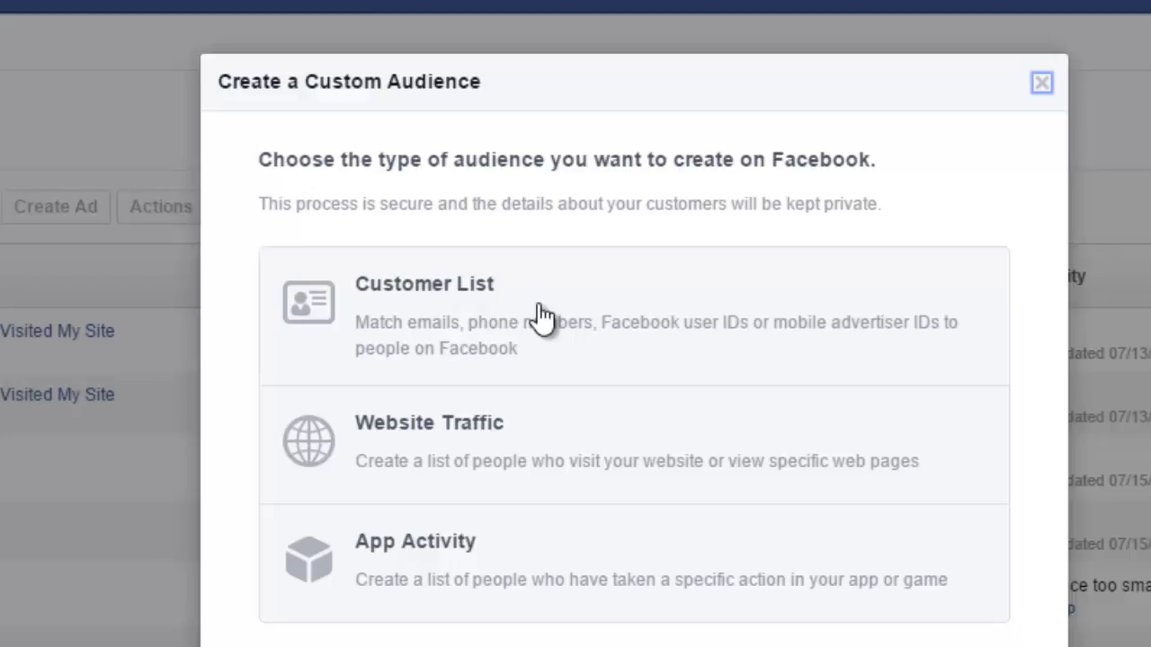
click(576, 446)
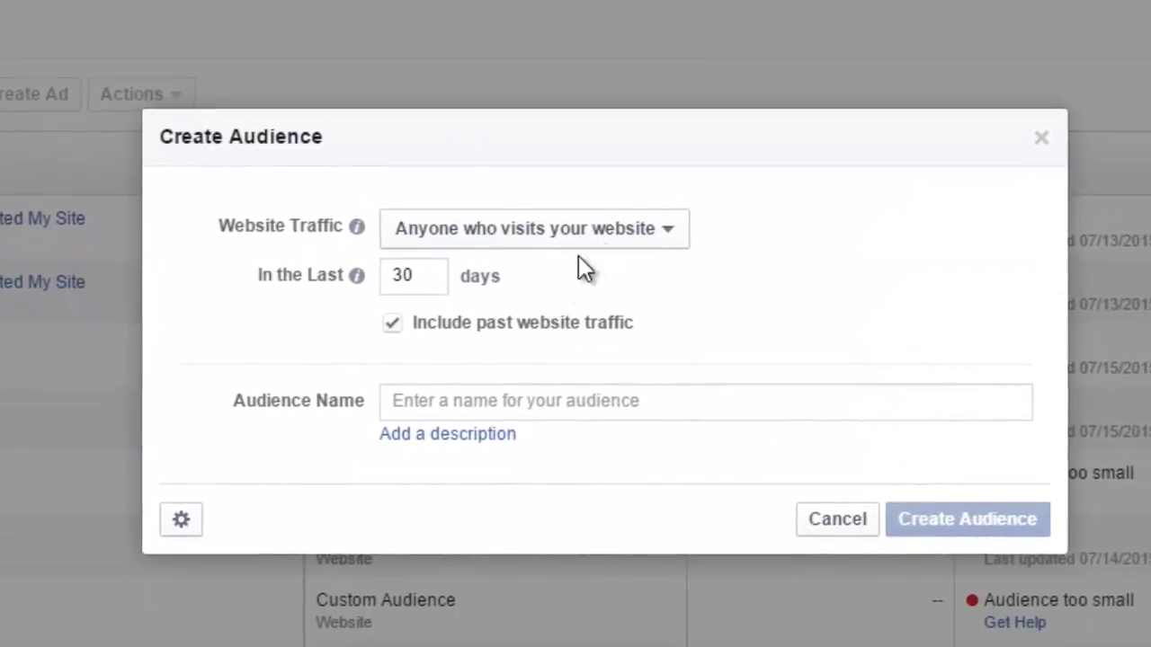
Set the website audience's time window to the last 180 days and name it Video Test Audience
drag(431, 275, 383, 282)
text(180)
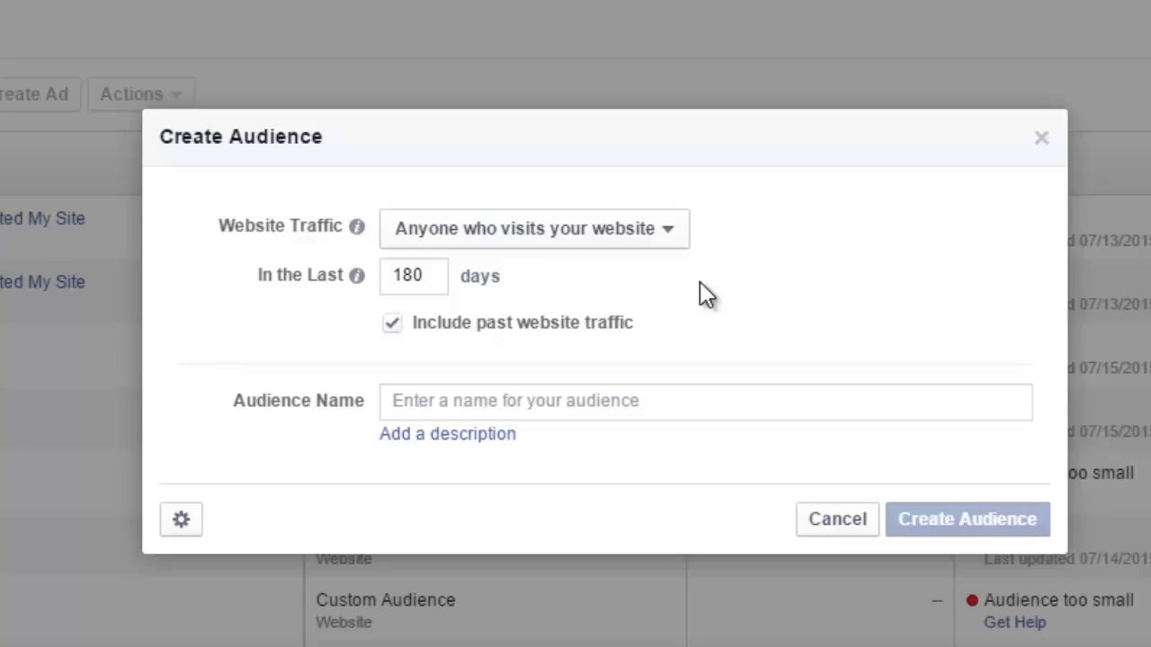
click(635, 400)
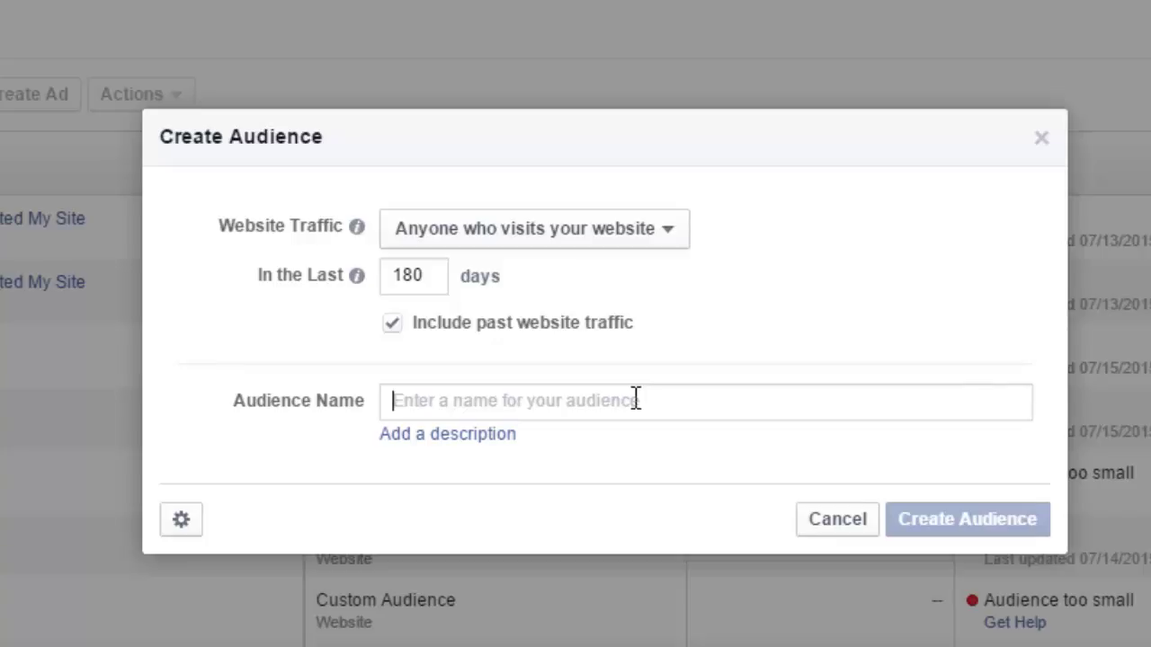
text(V)
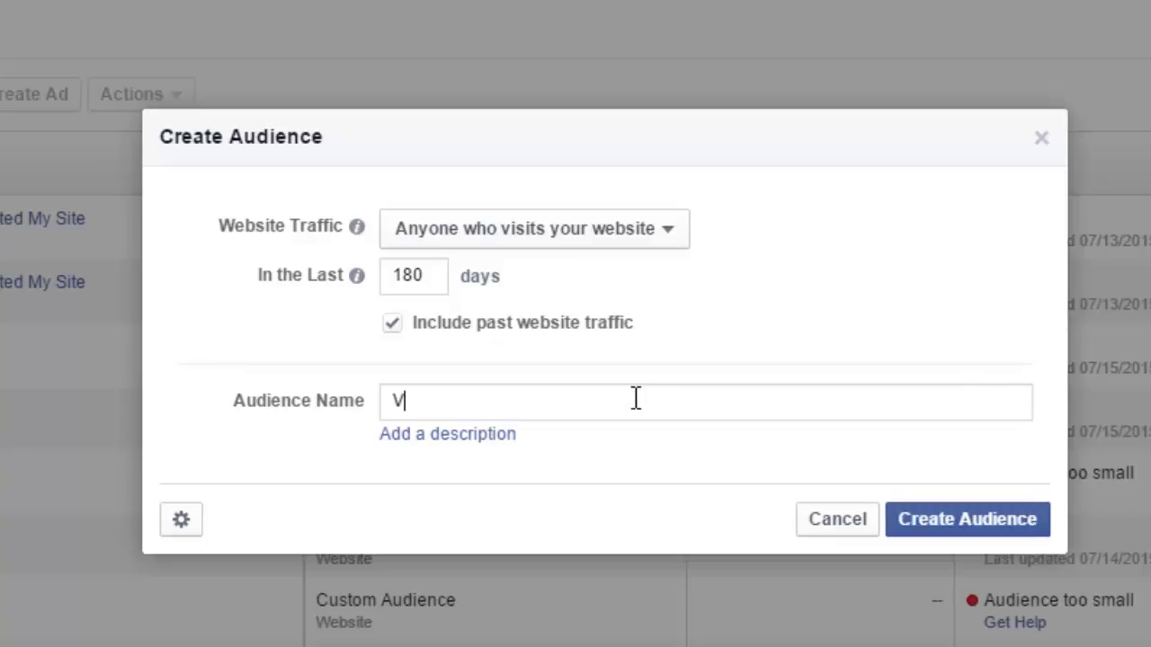
text(ideo Test Audience)
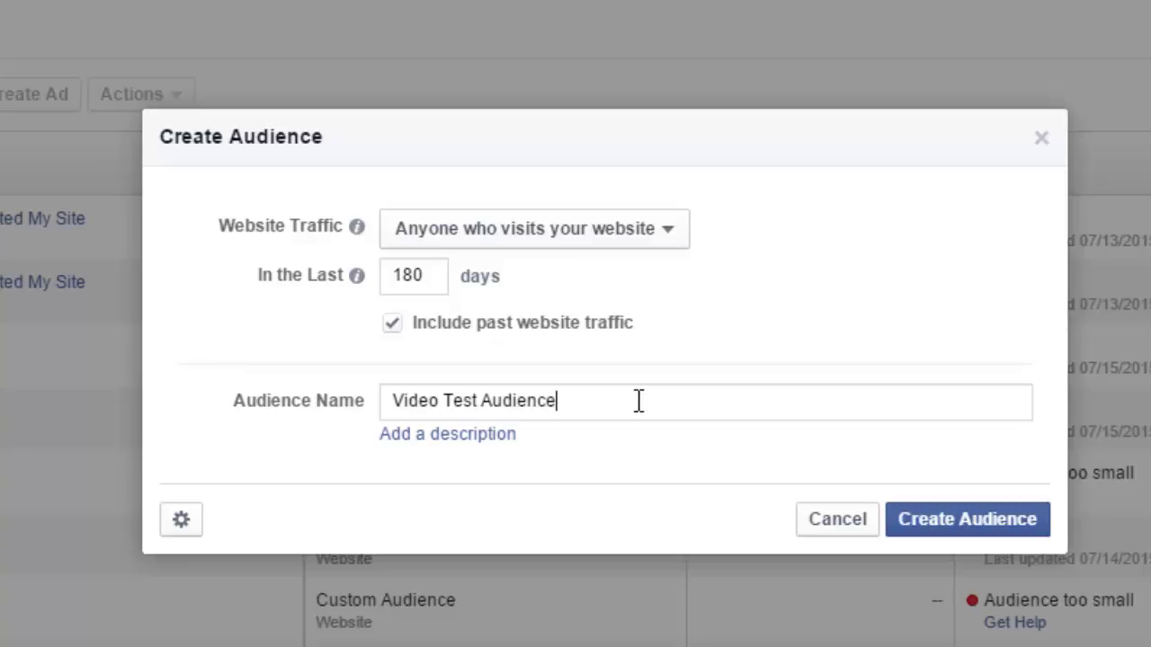
Display the custom audience pixel code and copy the whole script
click(181, 522)
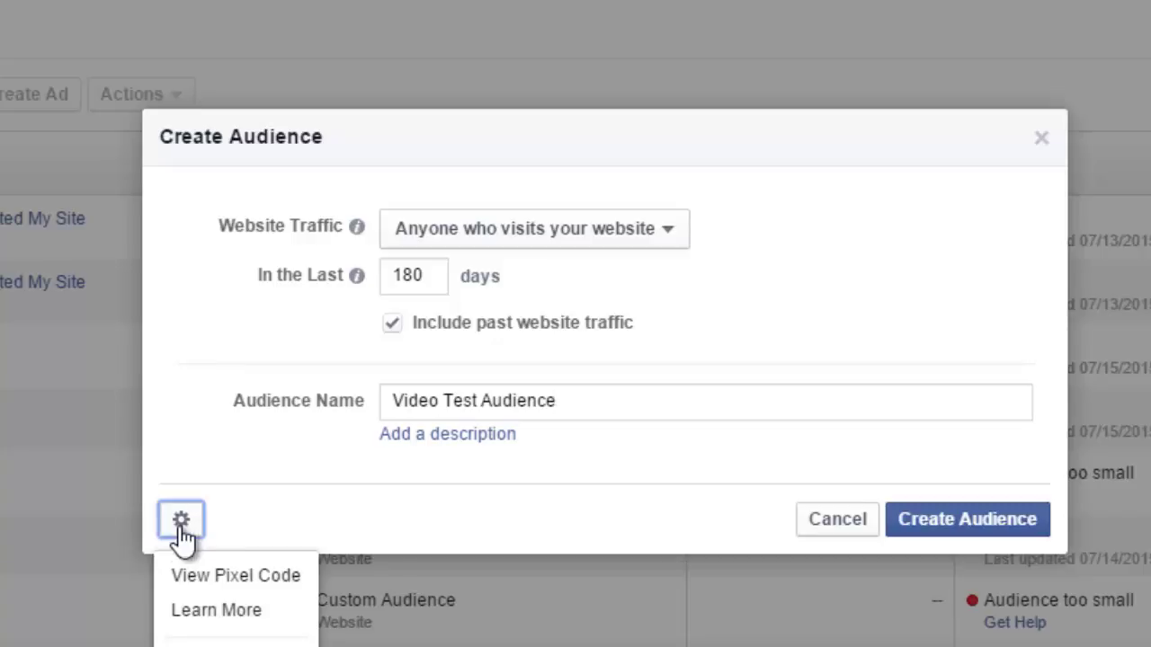
click(227, 577)
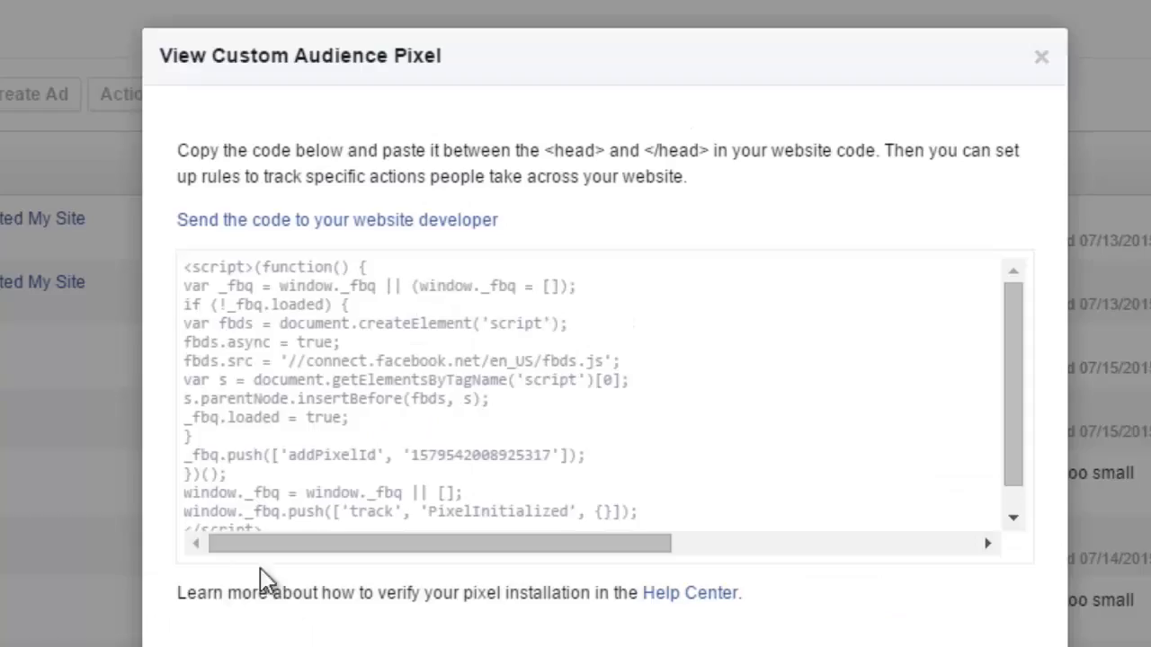
click(364, 364)
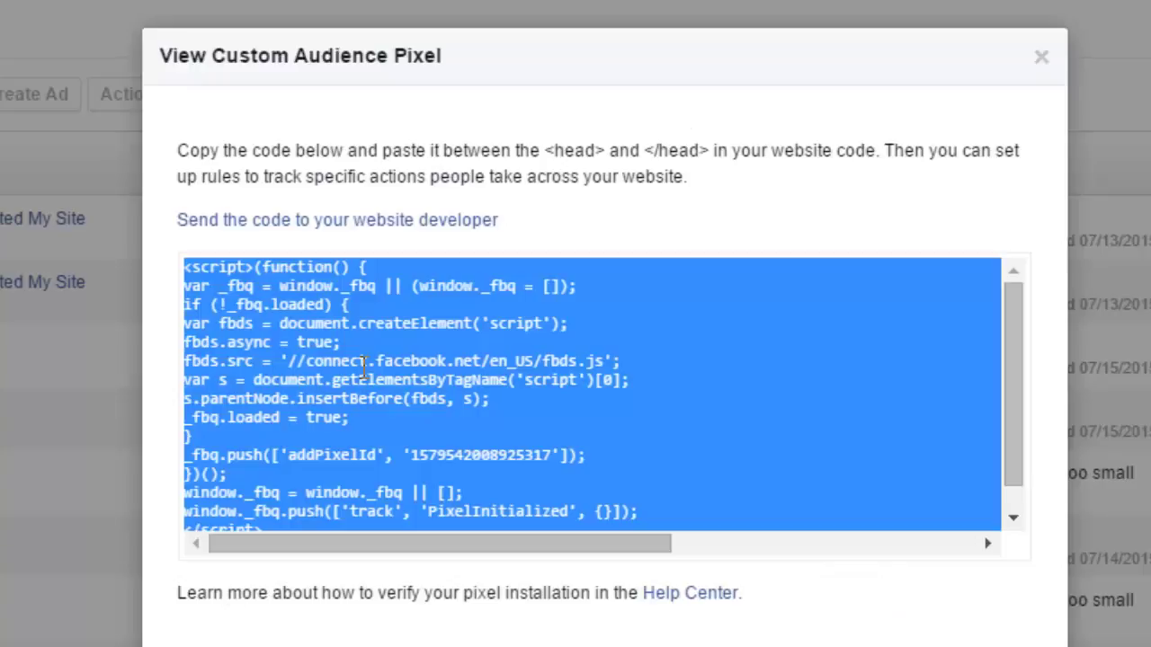
right_click(362, 365)
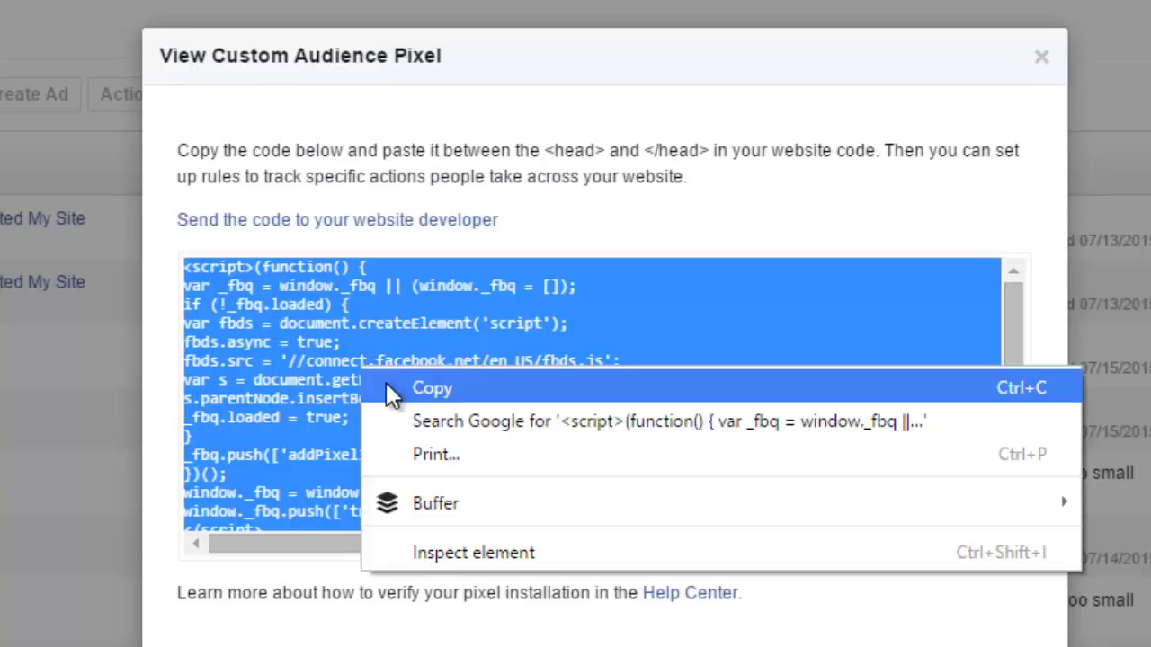
click(394, 388)
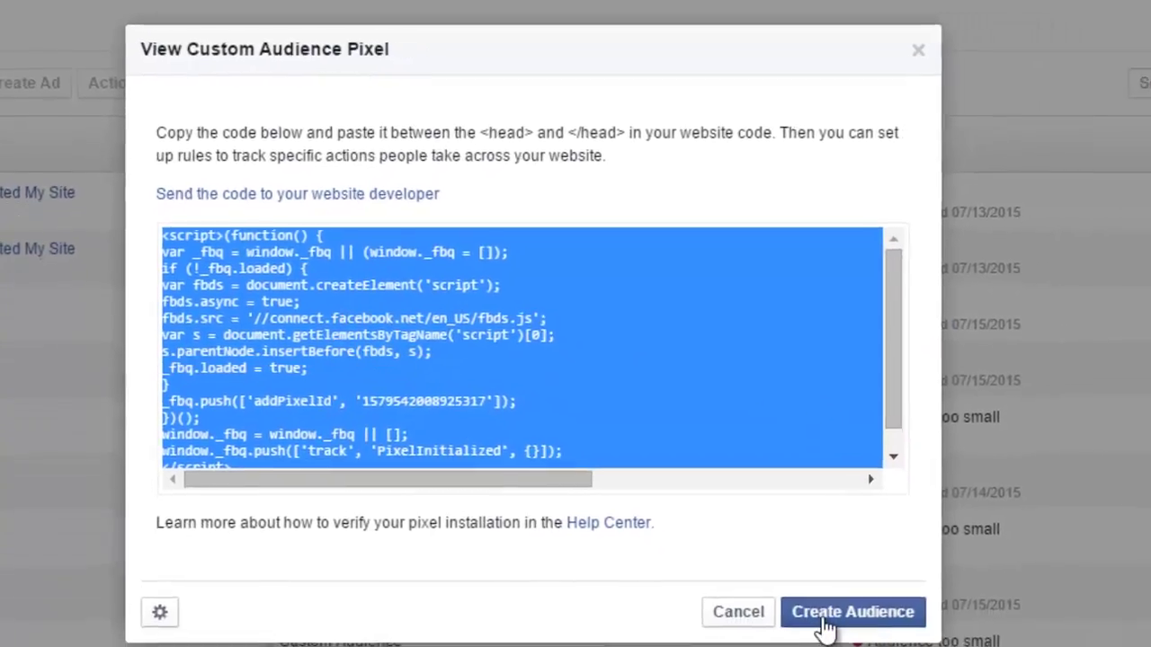
Create the website custom audience under the name Test Audience For Video and close the confirmation
click(815, 615)
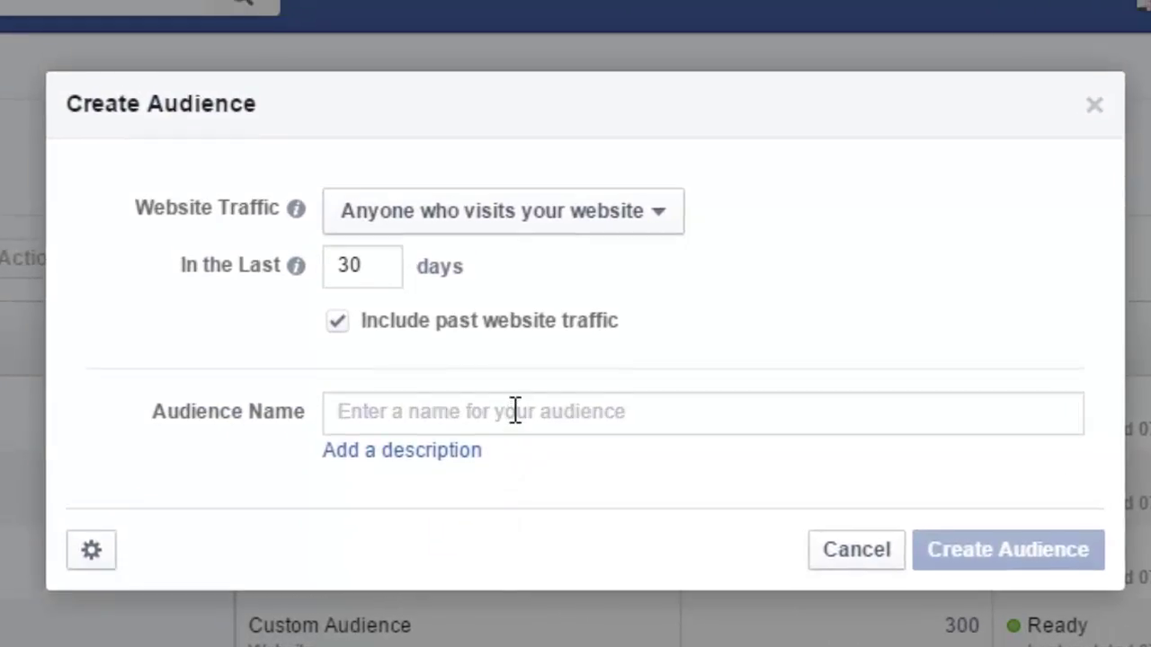
text(Test A)
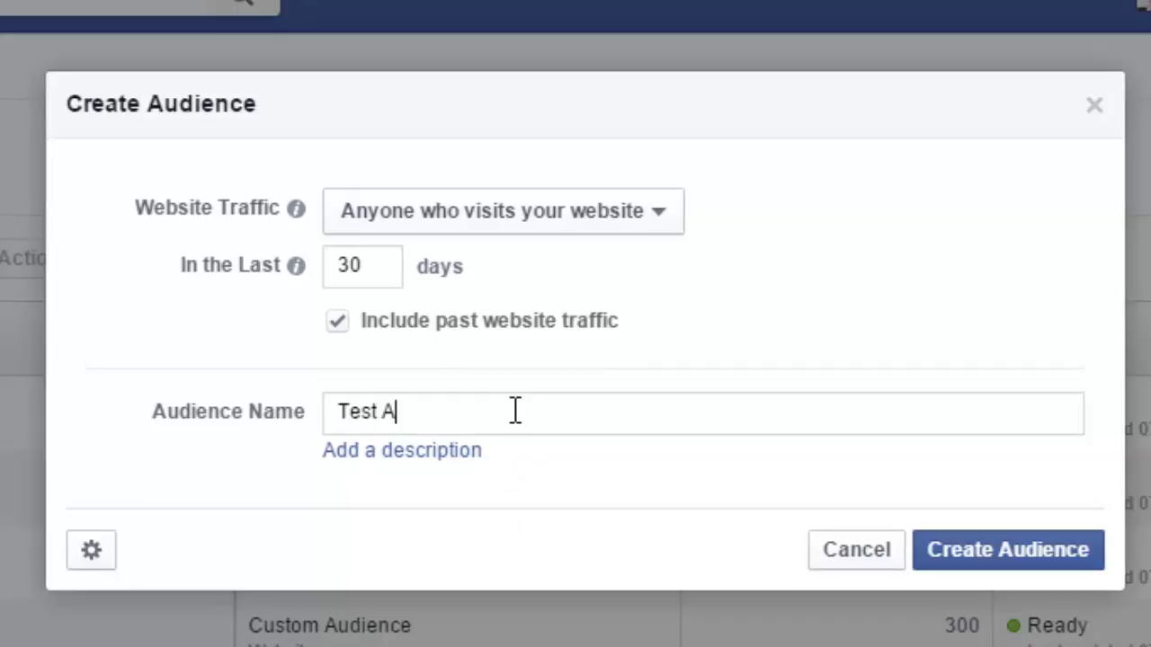
text(udience For Y)
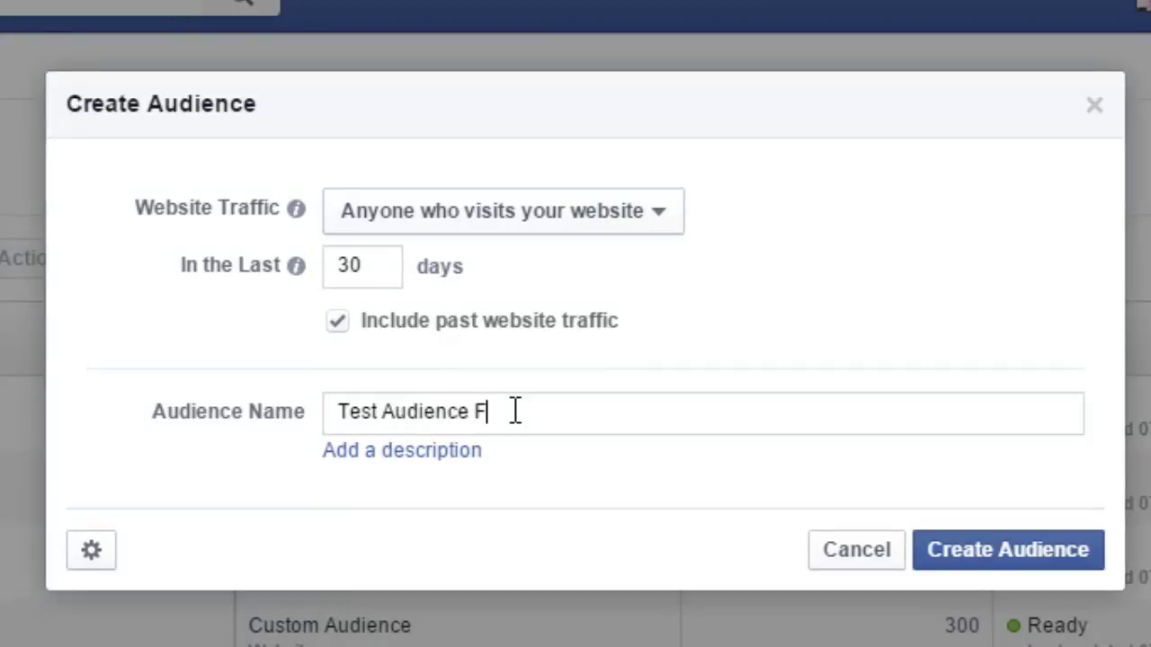
text(ideo)
click(983, 549)
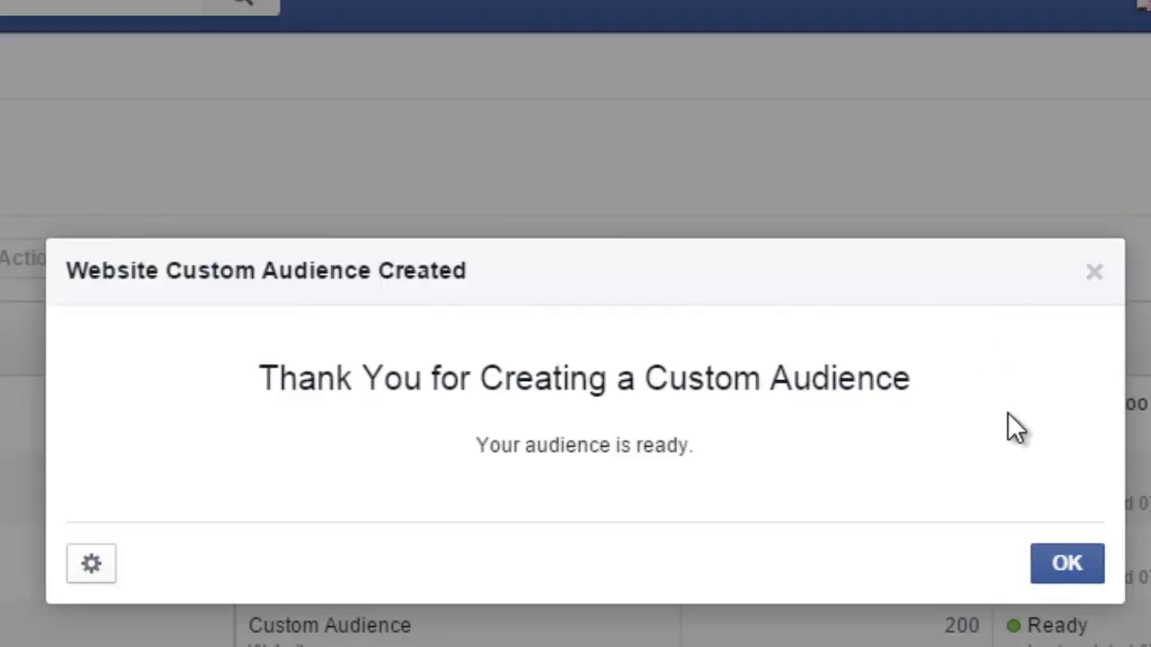
click(1066, 563)
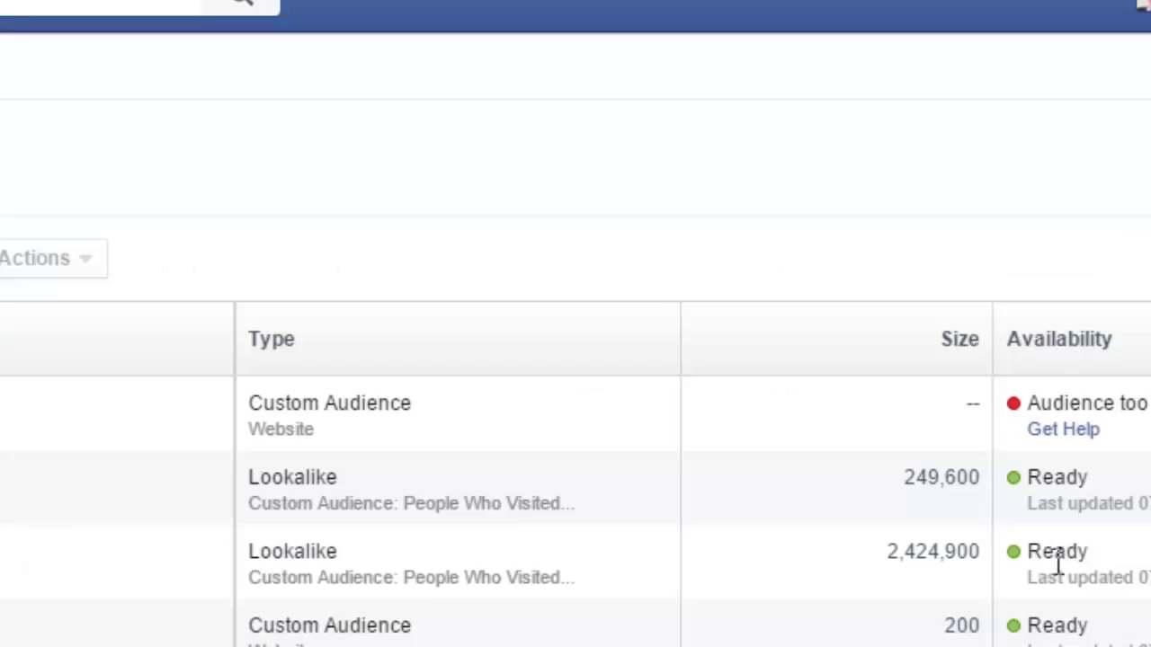
Switch to the WordPress dashboard and open the WP-Prosperity theme's header.php in the theme editor
click(427, 9)
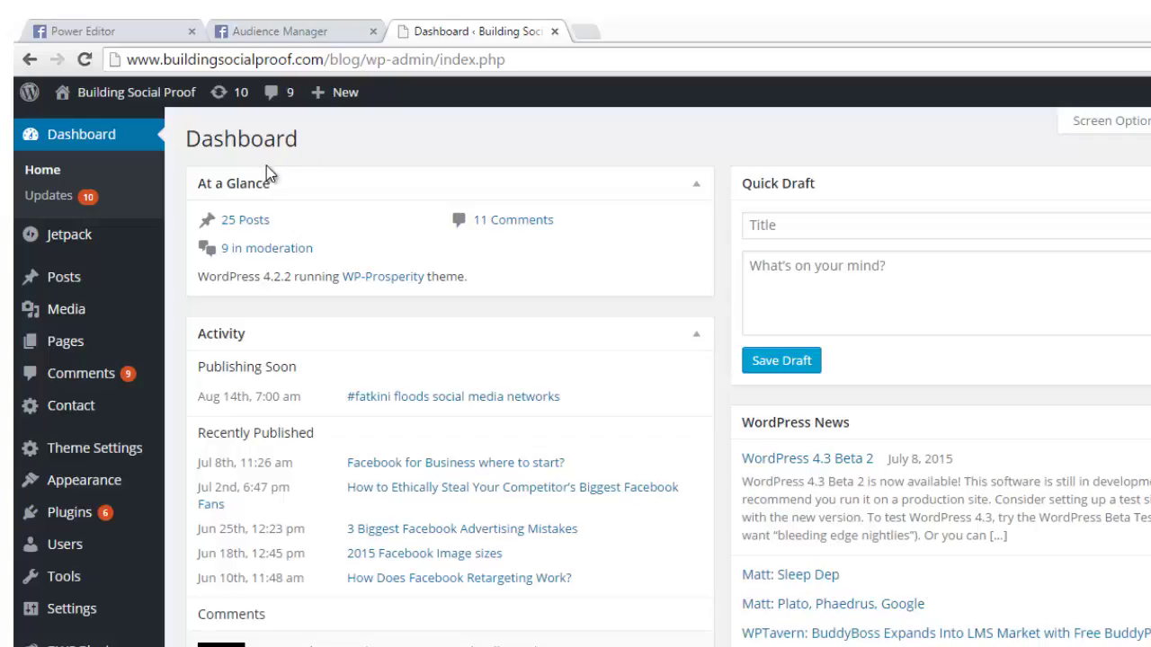
mouse_move(82, 482)
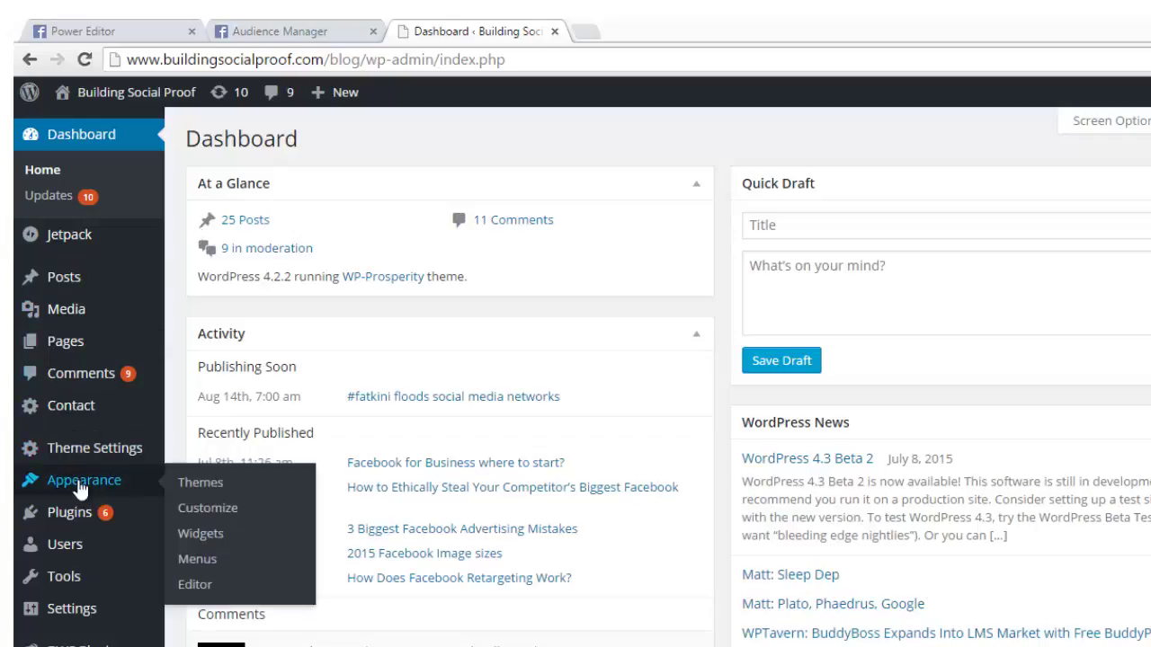
click(215, 586)
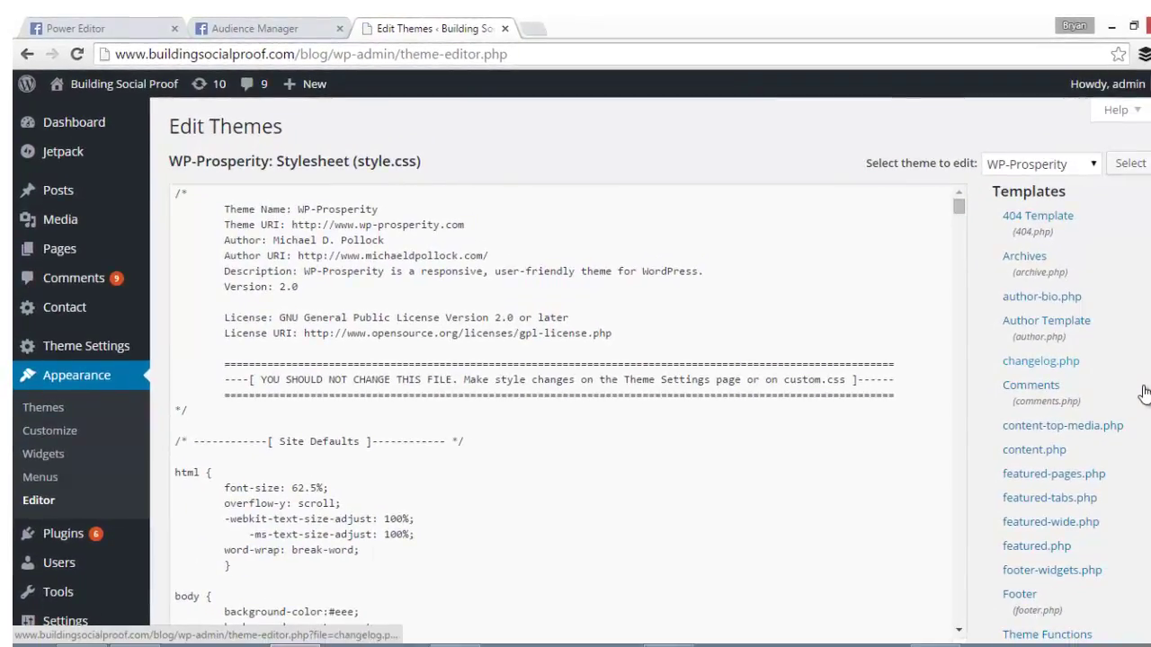
scroll(1147, 410, down, 2)
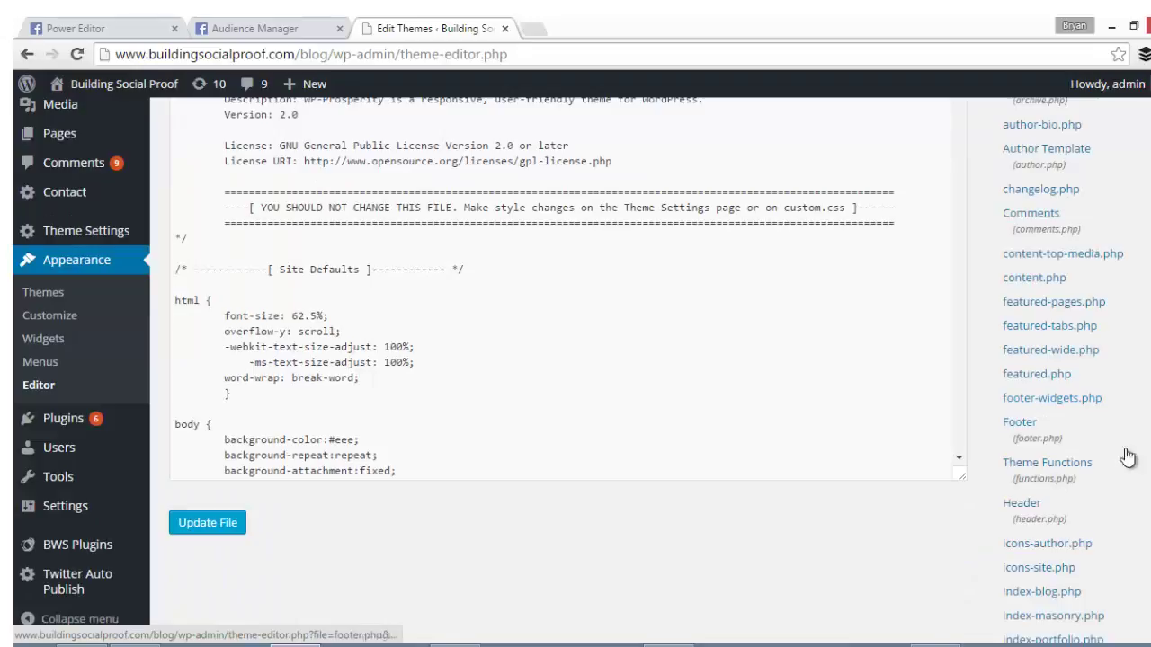
click(1022, 511)
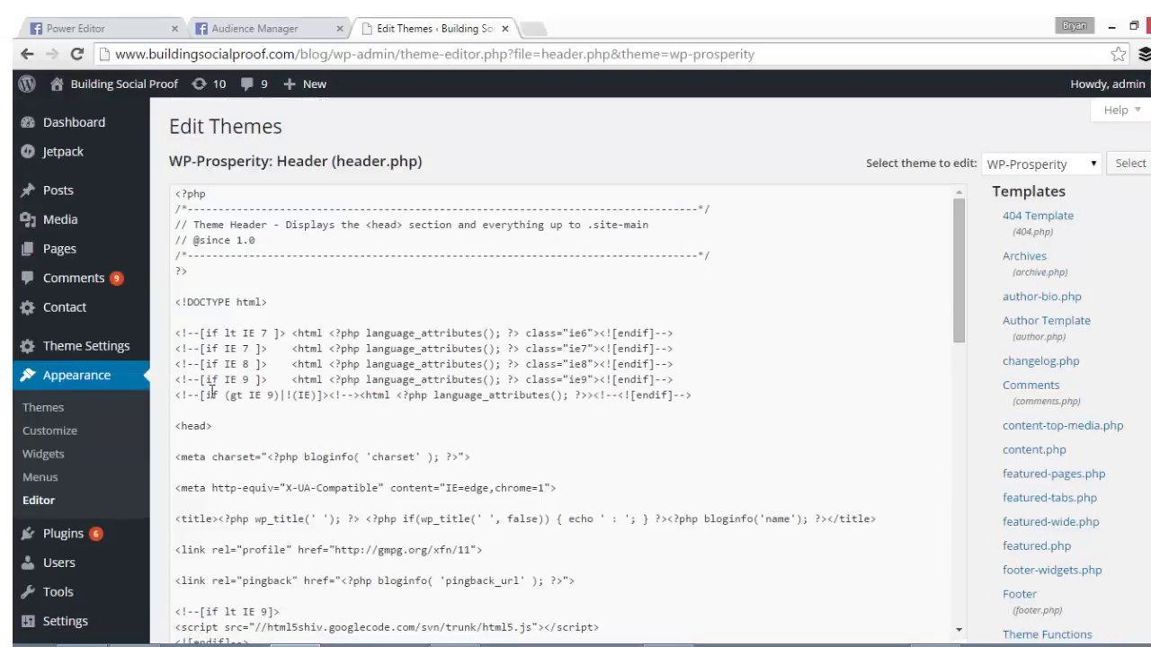
Go to the line below the opening <head> tag in header.php, where the pixel code belongs, and update the file
click(216, 429)
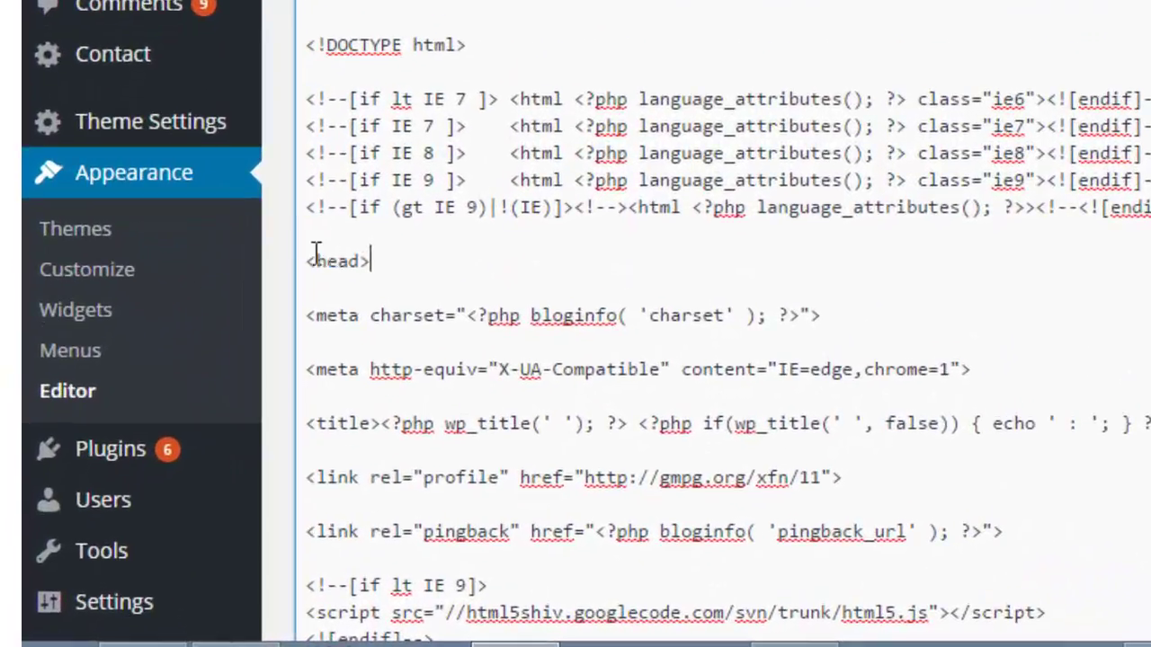
shift+click(298, 260)
click(339, 290)
right_click(339, 290)
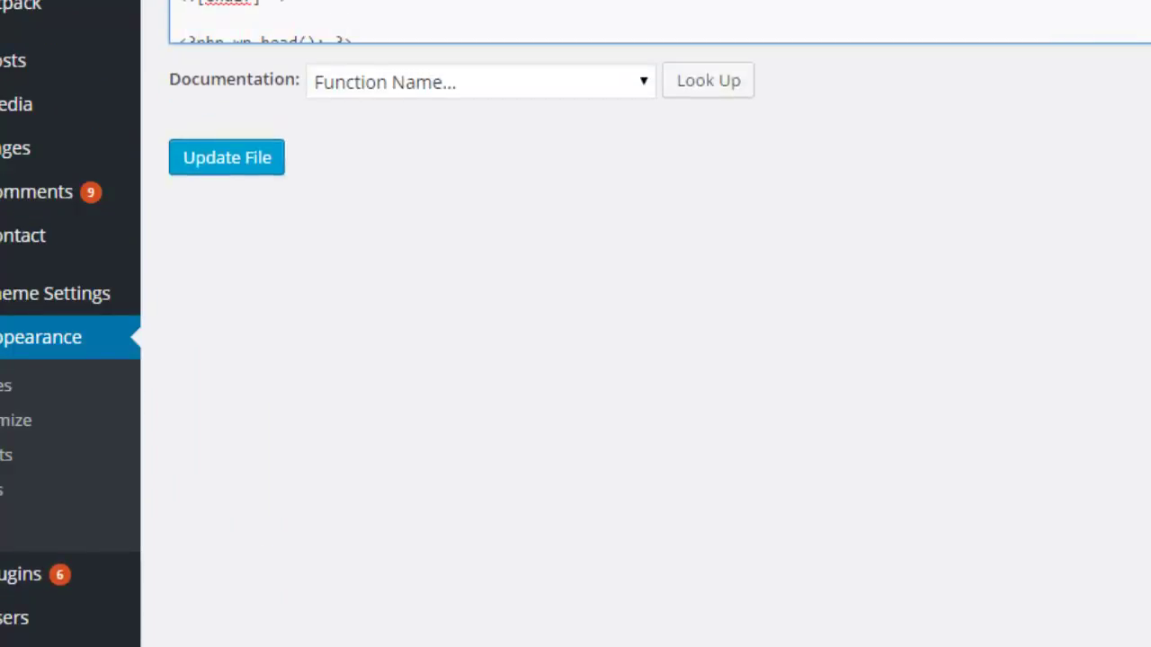
click(253, 171)
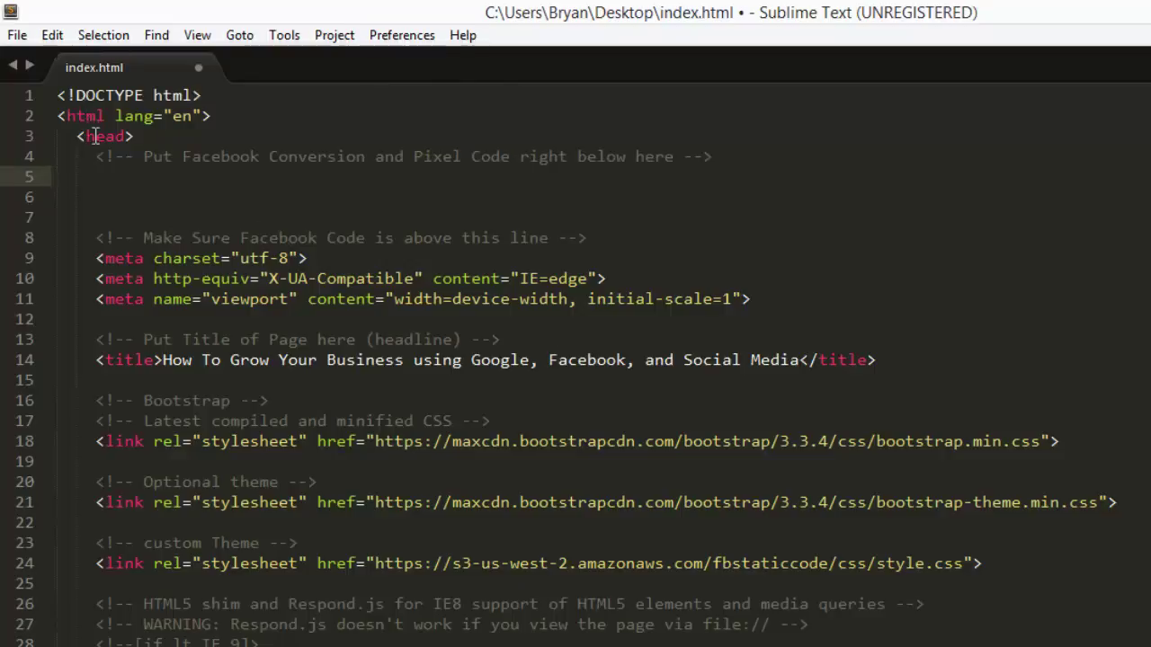
In Sublime Text, paste the pixel code into index.html below the "Put Facebook Conversion and Pixel Code right below here" comment and save the file
right_click(75, 179)
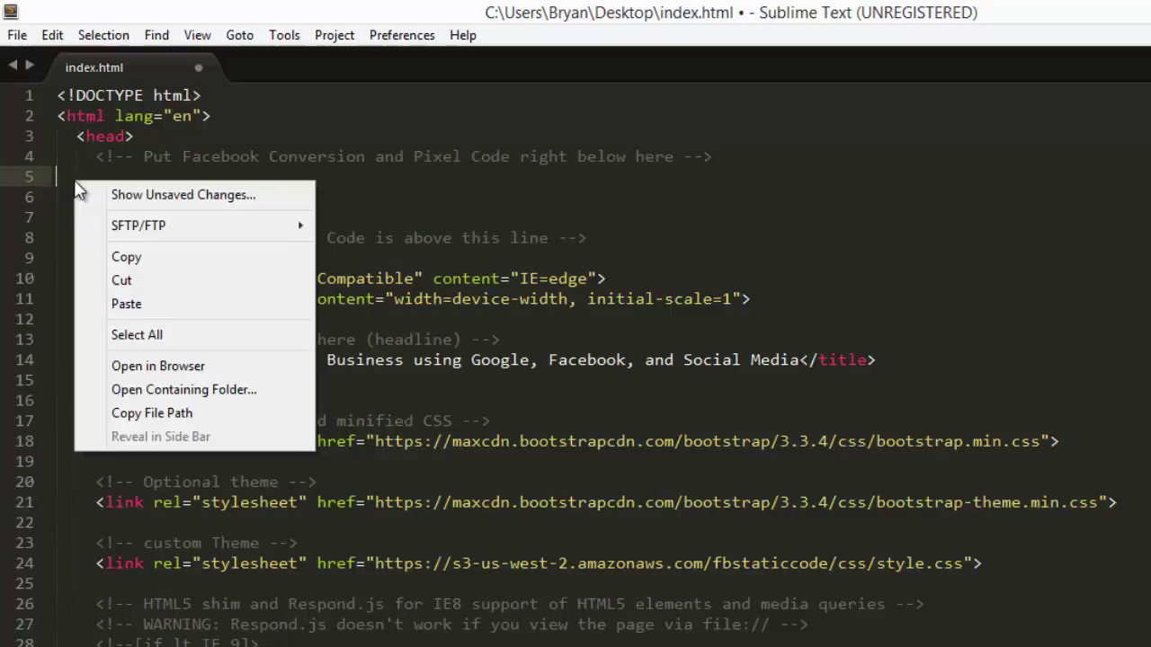
click(126, 304)
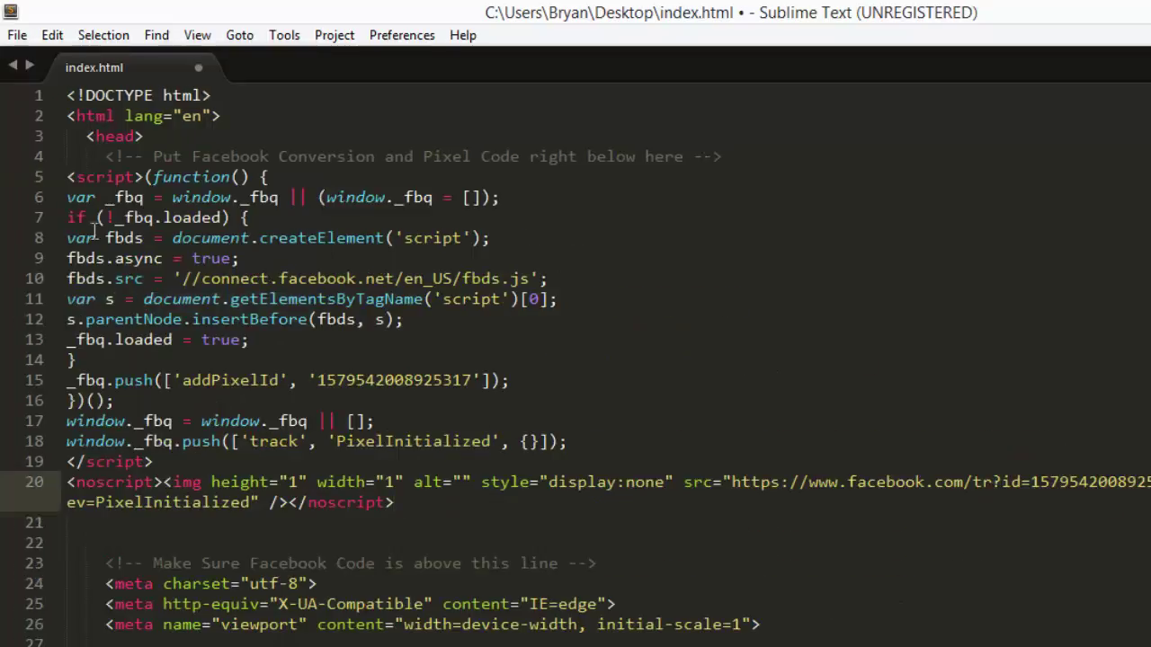
click(17, 35)
click(46, 196)
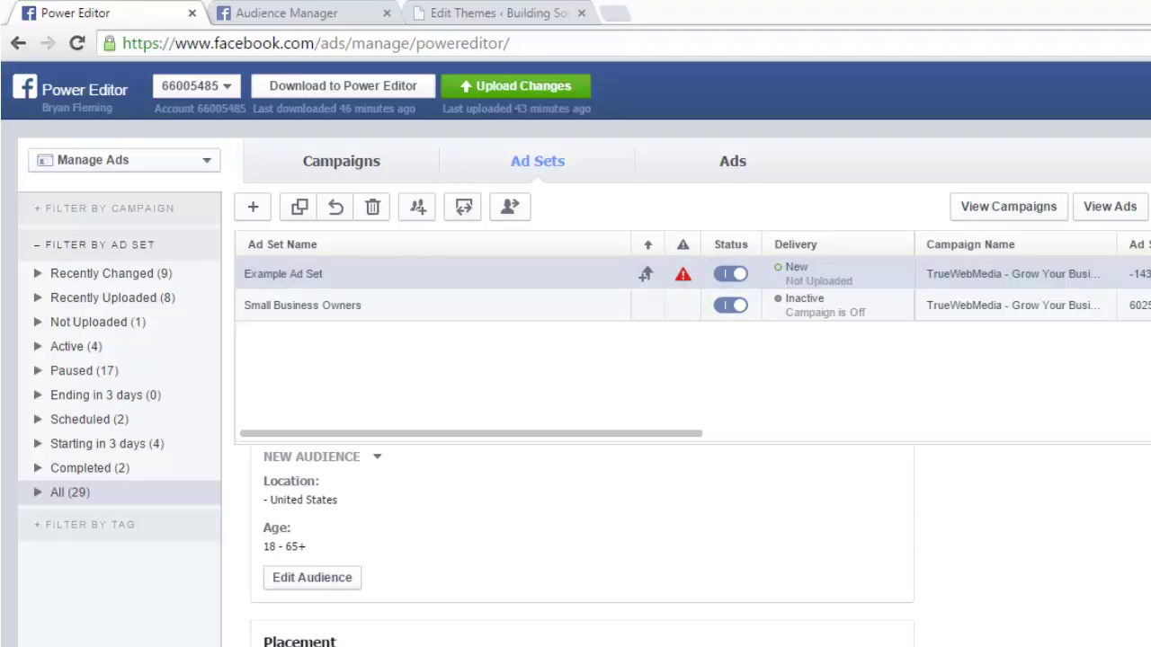
In Power Editor, edit the audience of Example Ad Set to include the custom audience Test Audience For Video
scroll(692, 546, up, 5)
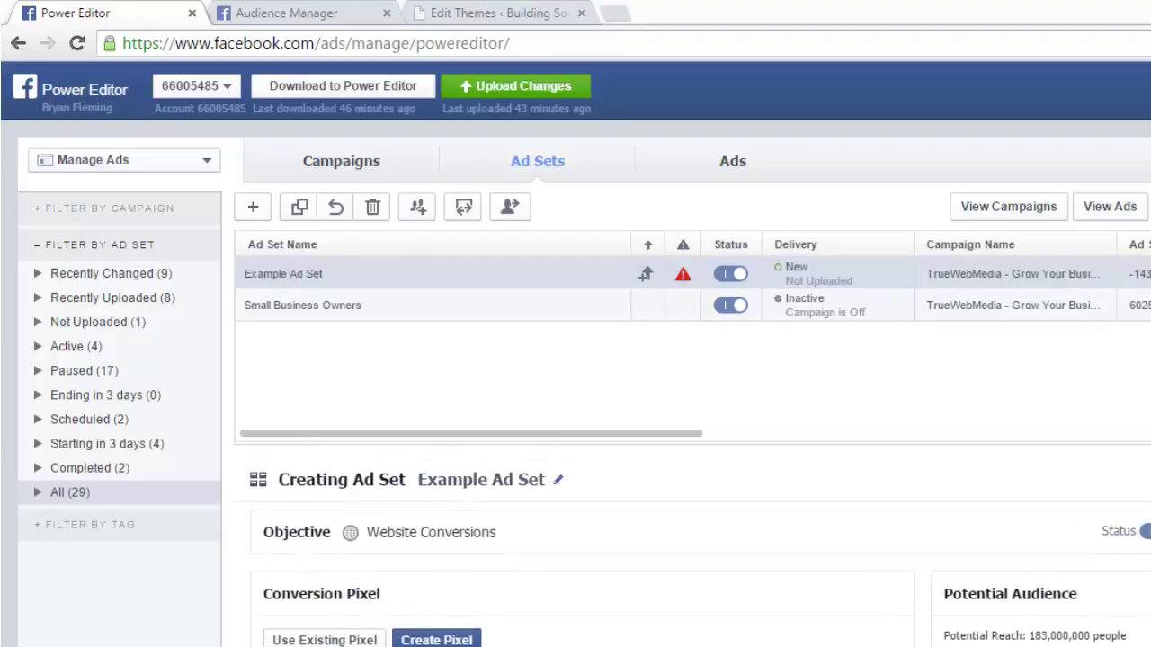
scroll(693, 548, down, 3)
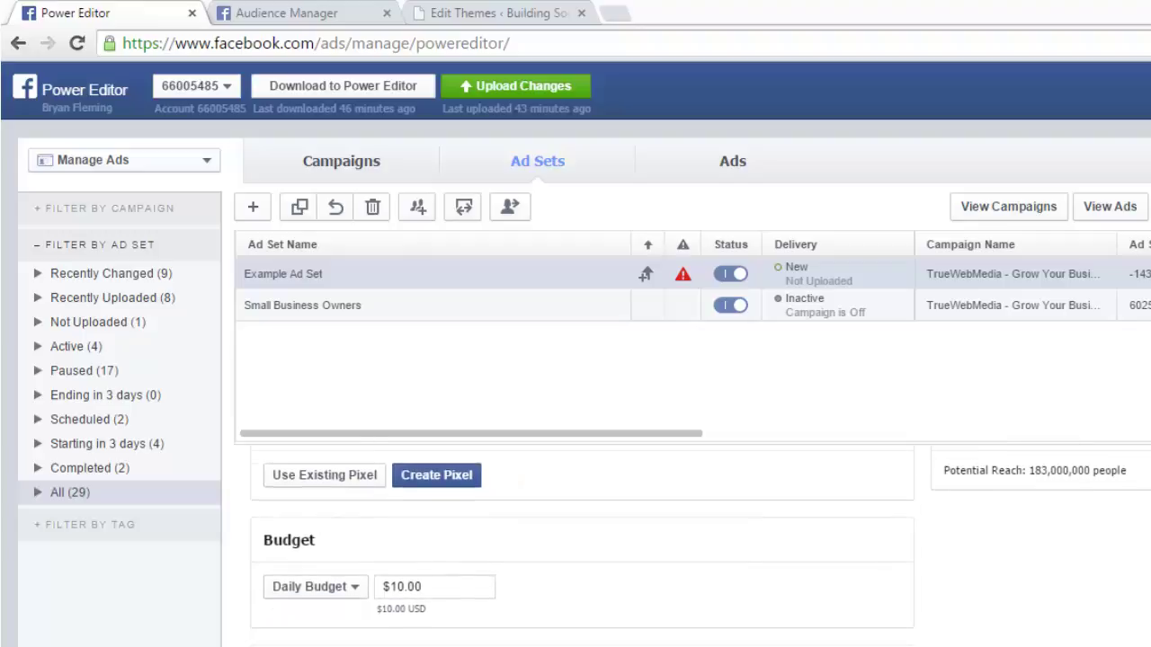
scroll(582, 547, down, 3)
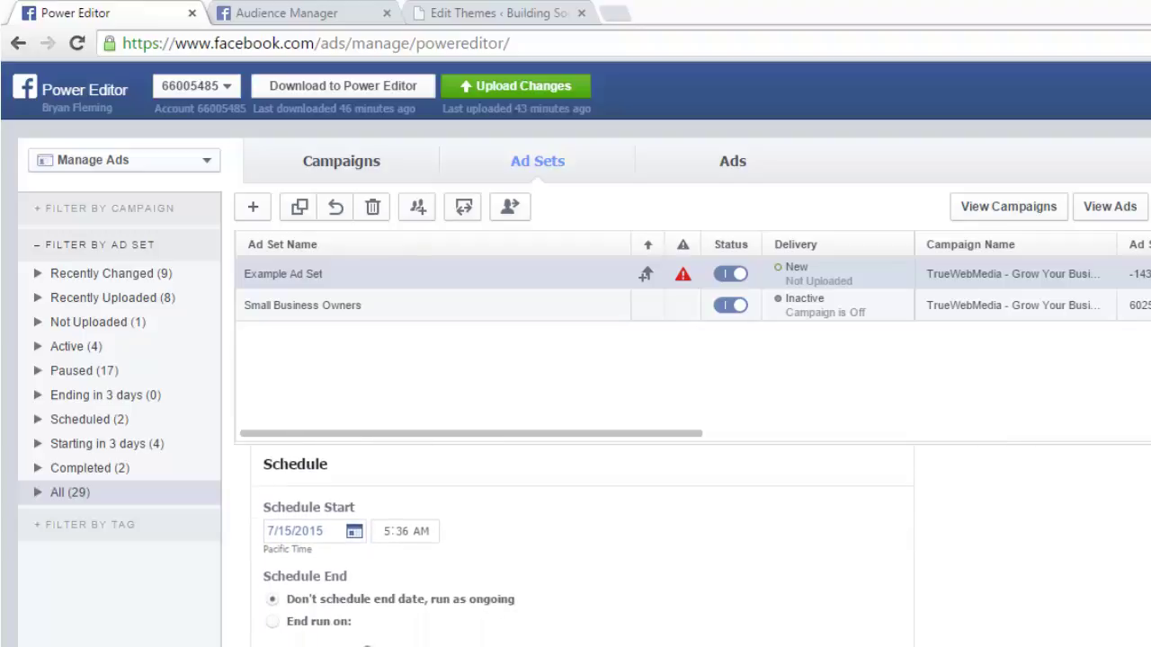
scroll(583, 546, down, 2)
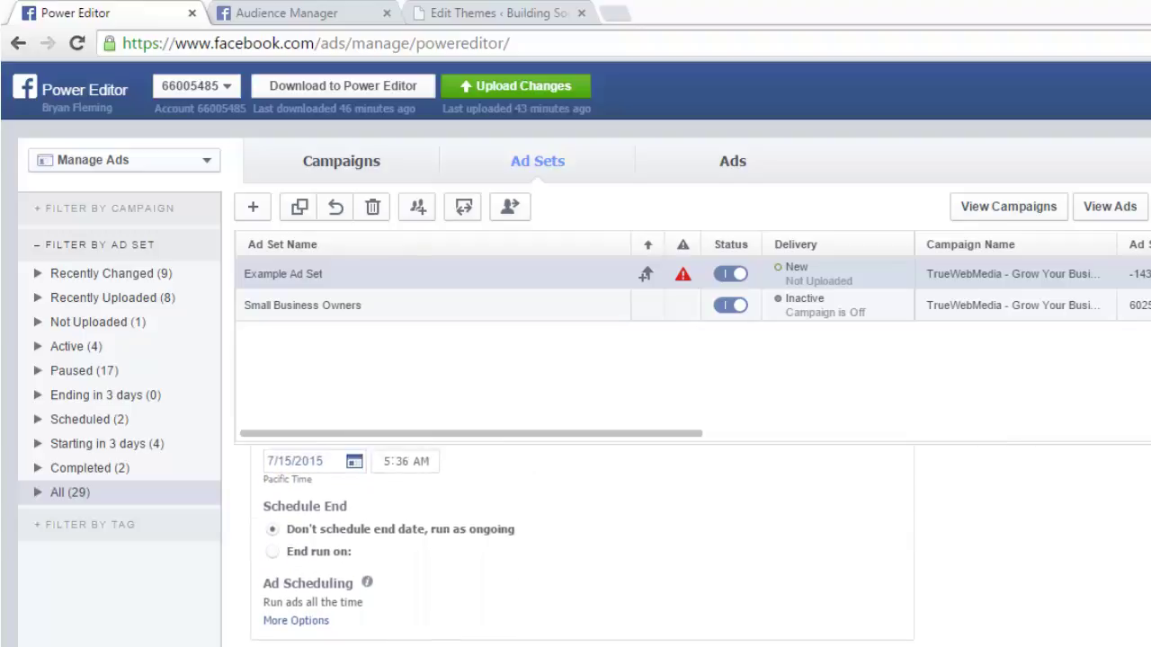
scroll(1019, 601, down, 3)
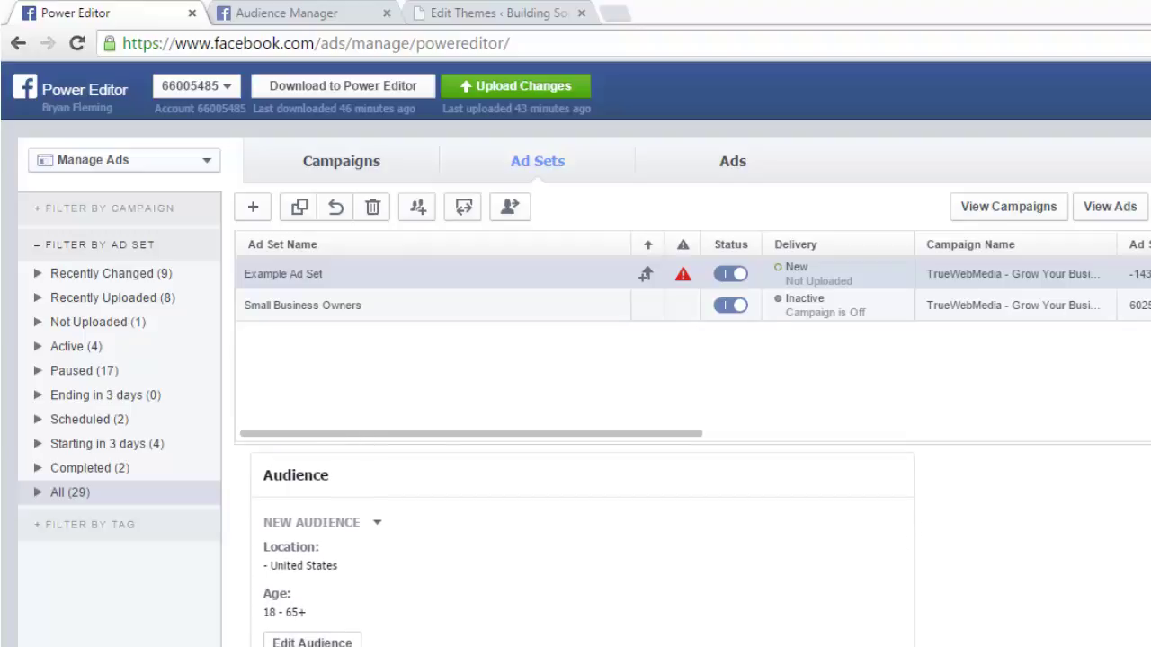
click(317, 642)
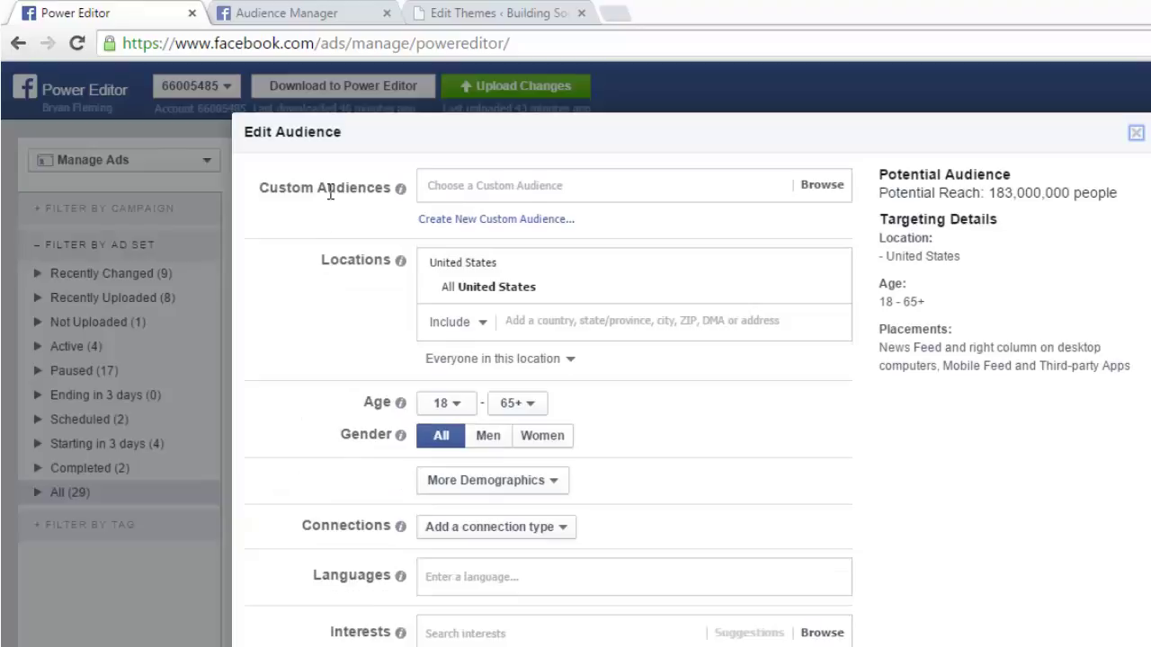
click(580, 188)
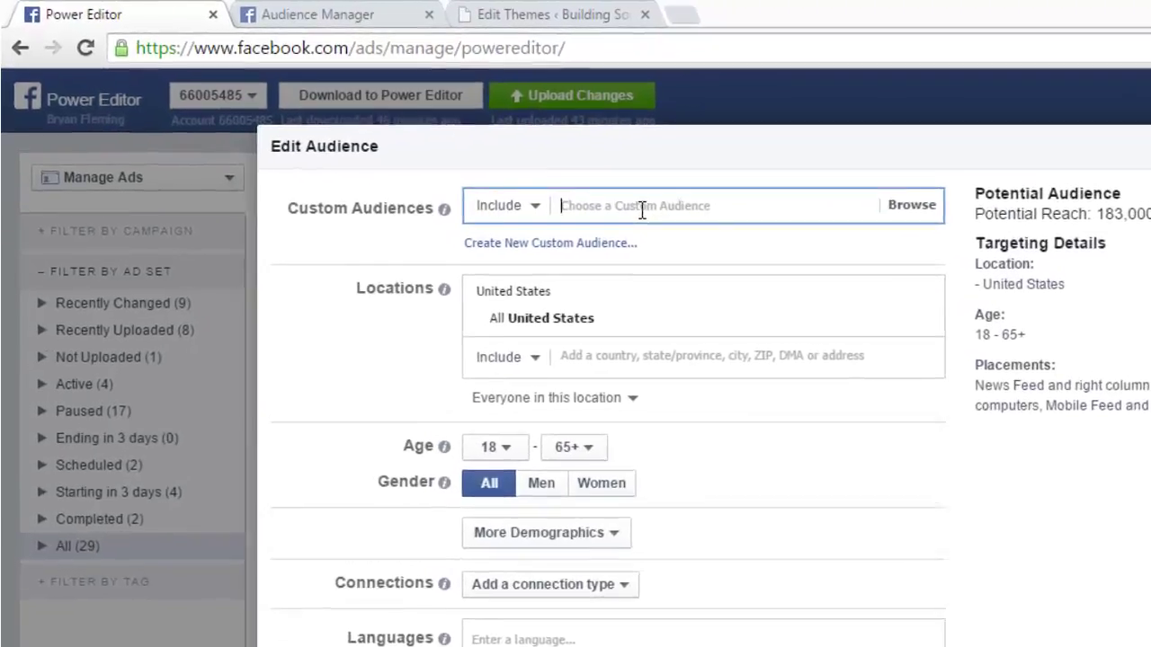
click(642, 209)
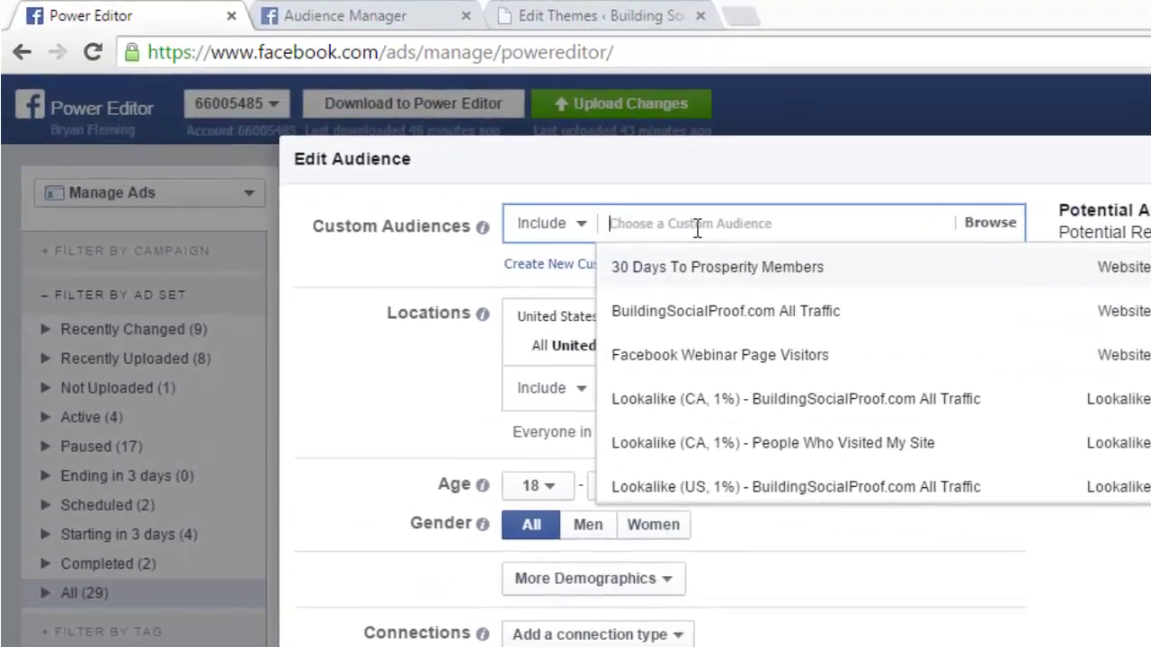
text(test)
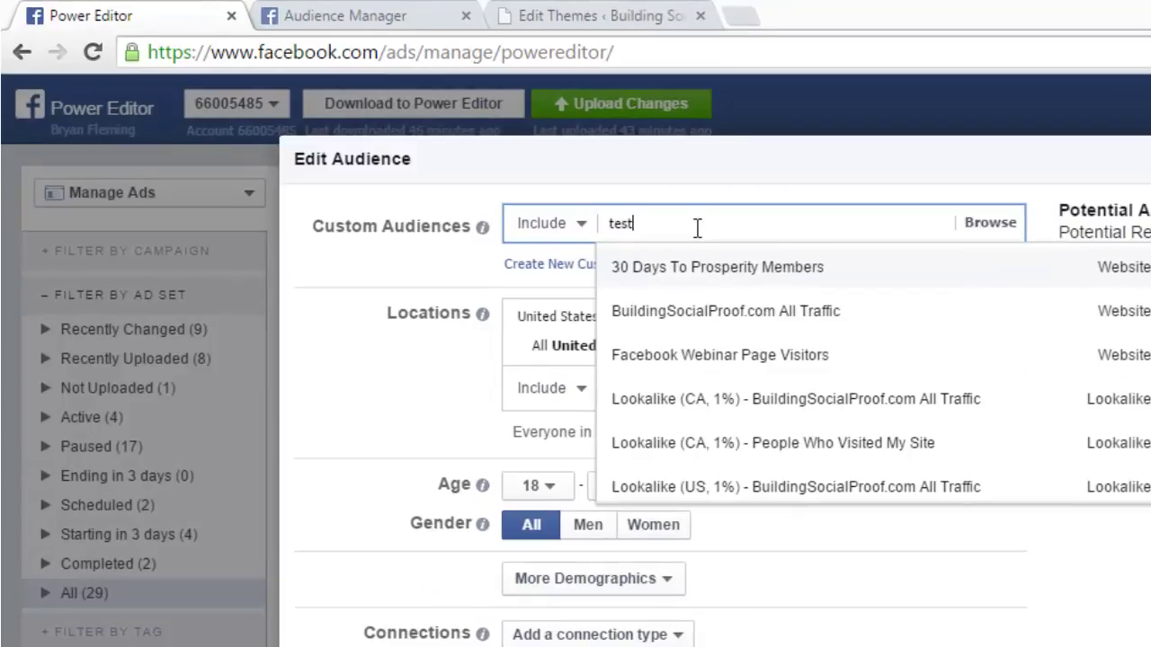
click(710, 270)
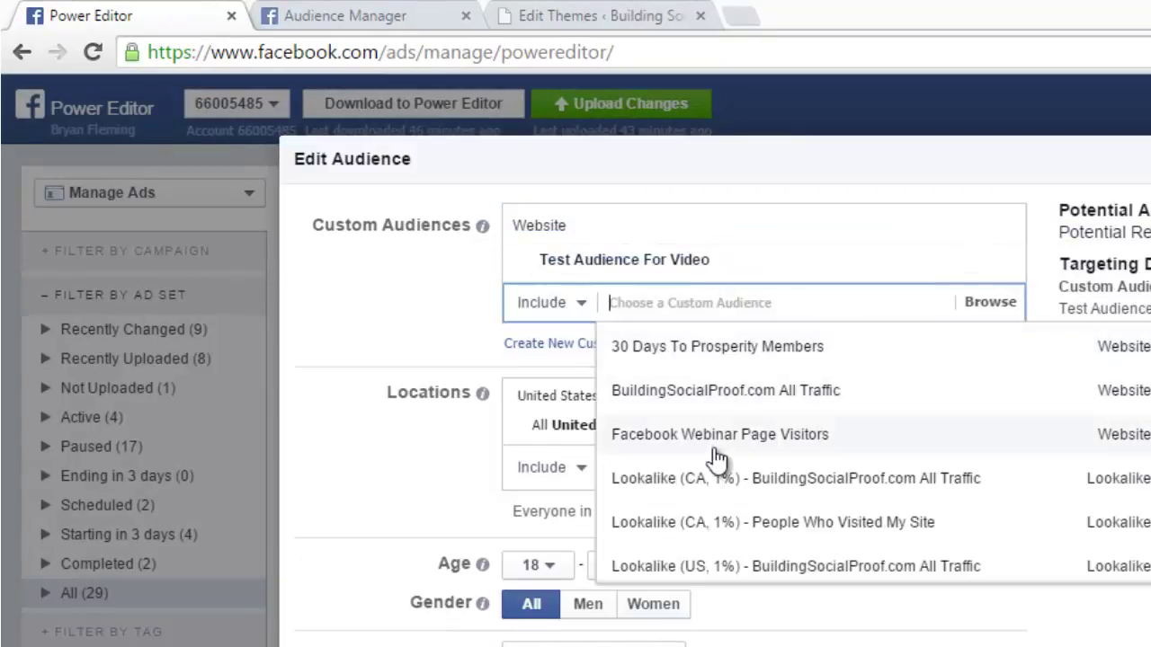
Switch the next custom audience entry to Exclude
click(580, 305)
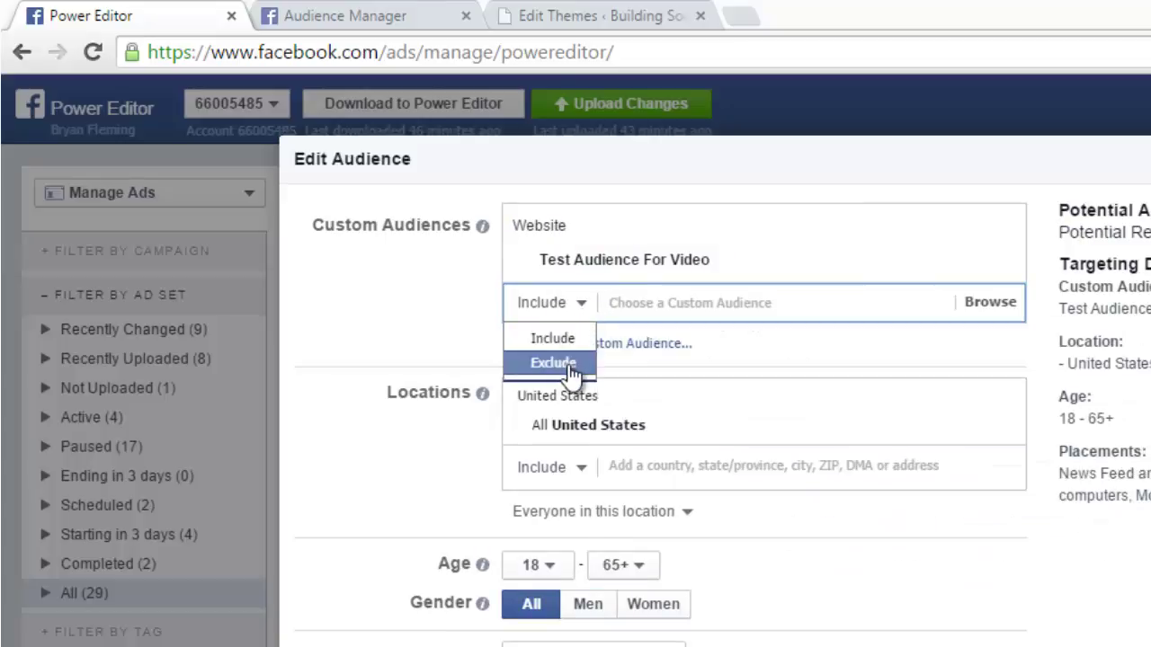
click(568, 365)
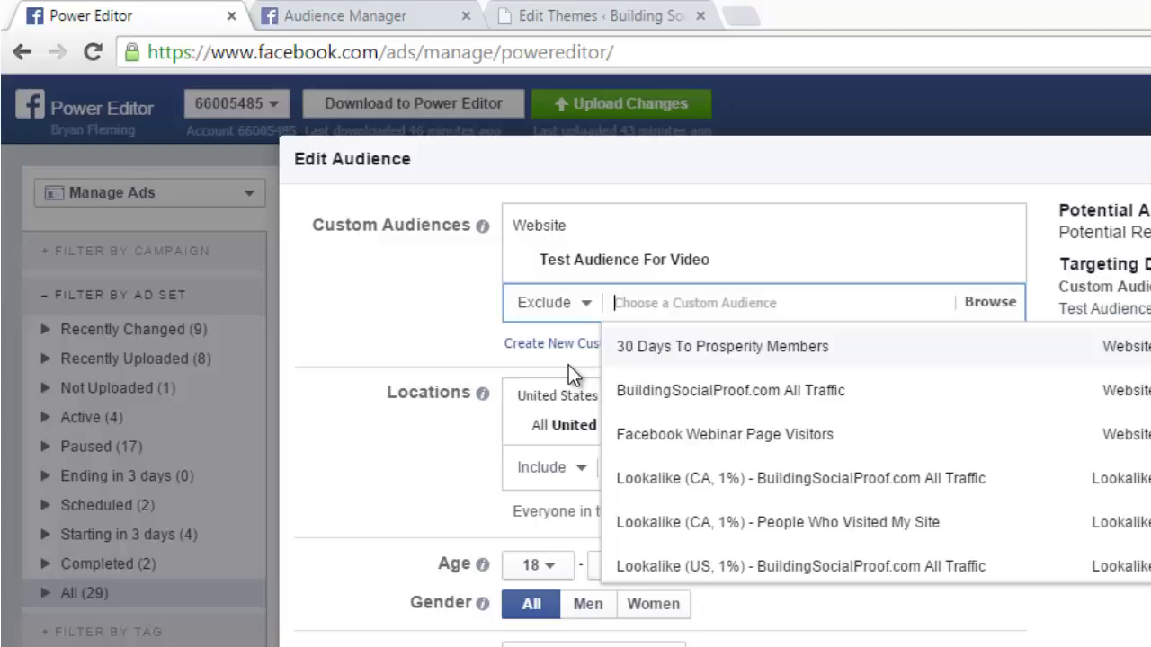